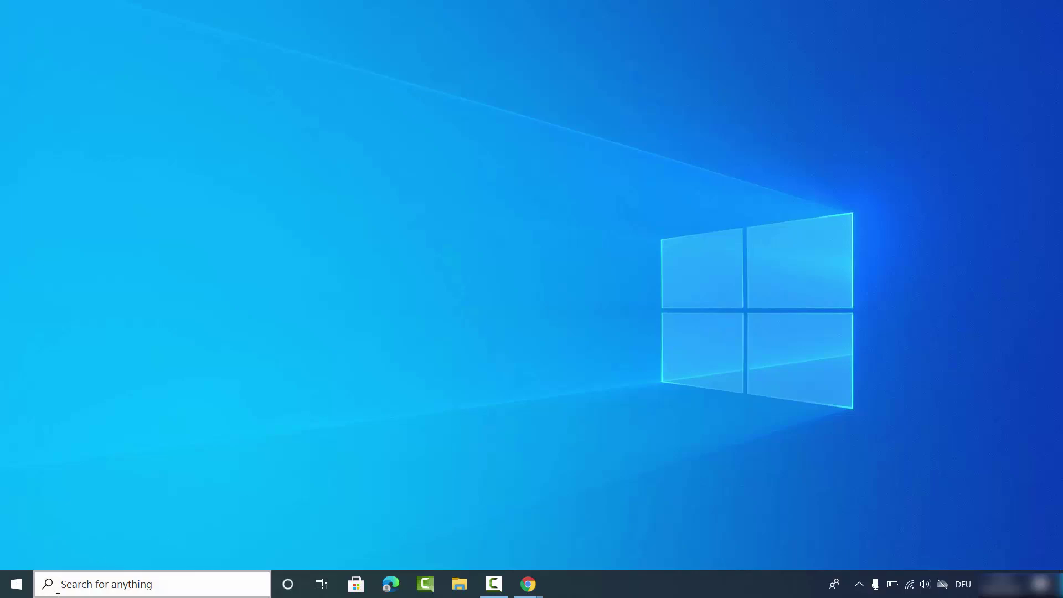
Step: Launch Microsoft Word from the recent entries in the taskbar search
left_click(83, 582)
left_click(135, 315)
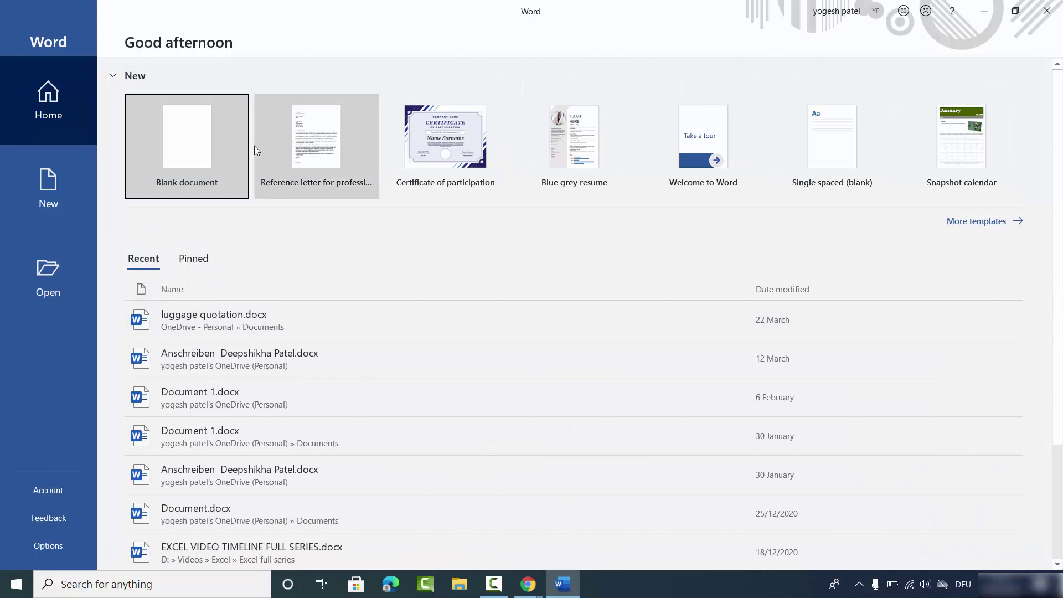
Step: Create a new document from the 'Reference letter for professional employee' template
left_click(296, 145)
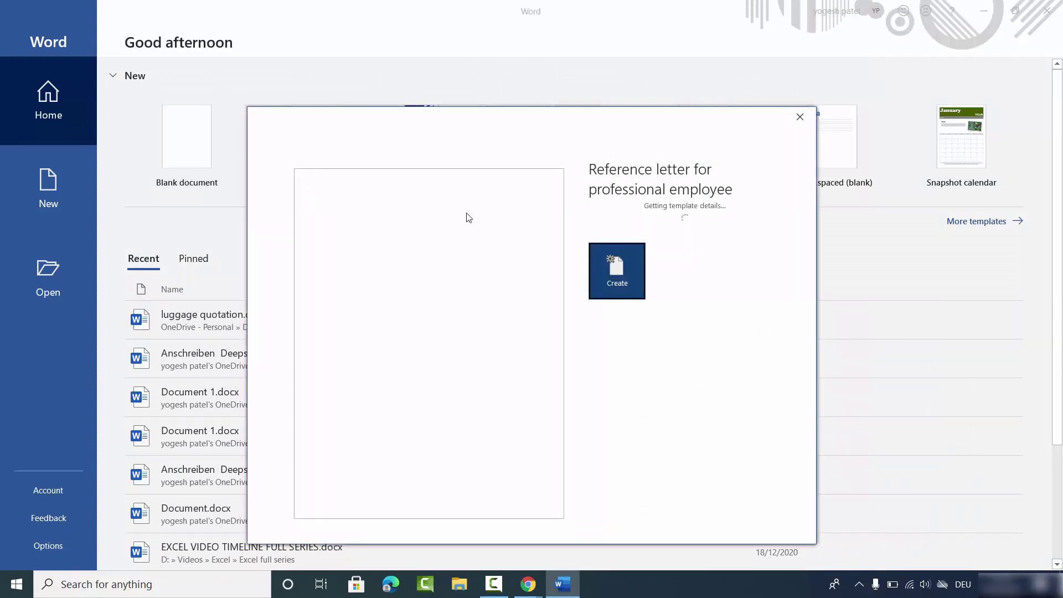
left_click(605, 259)
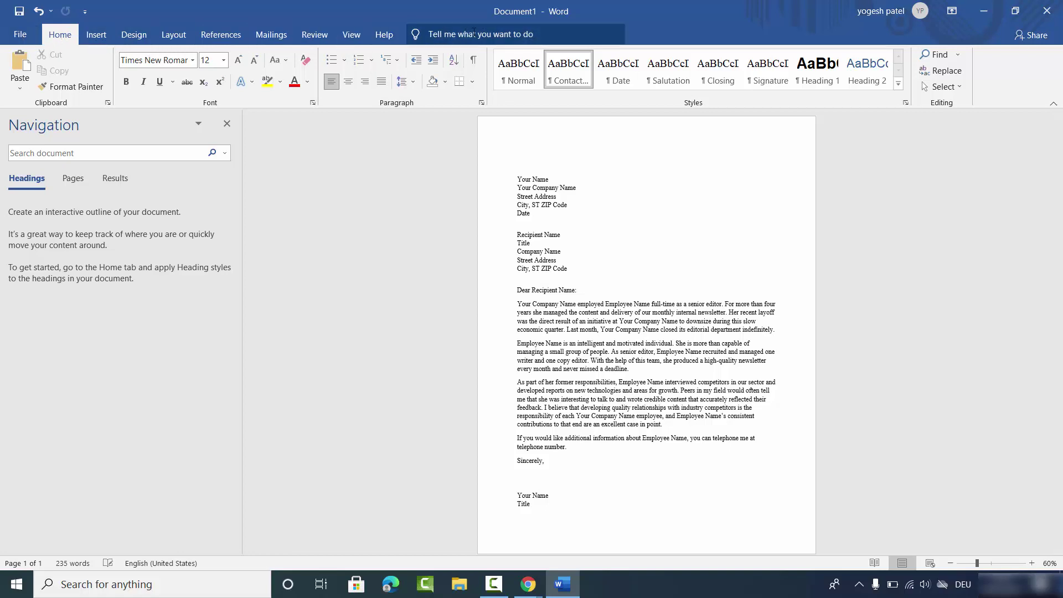
left_click(26, 41)
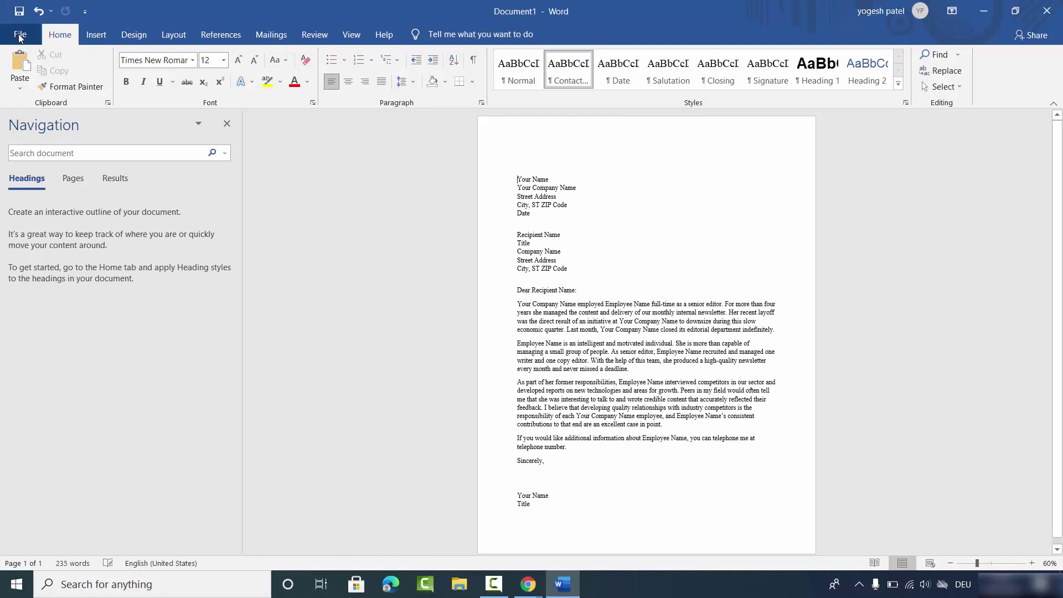
Step: Open Word Options on the Language page with the display and authoring language lists
left_click(19, 36)
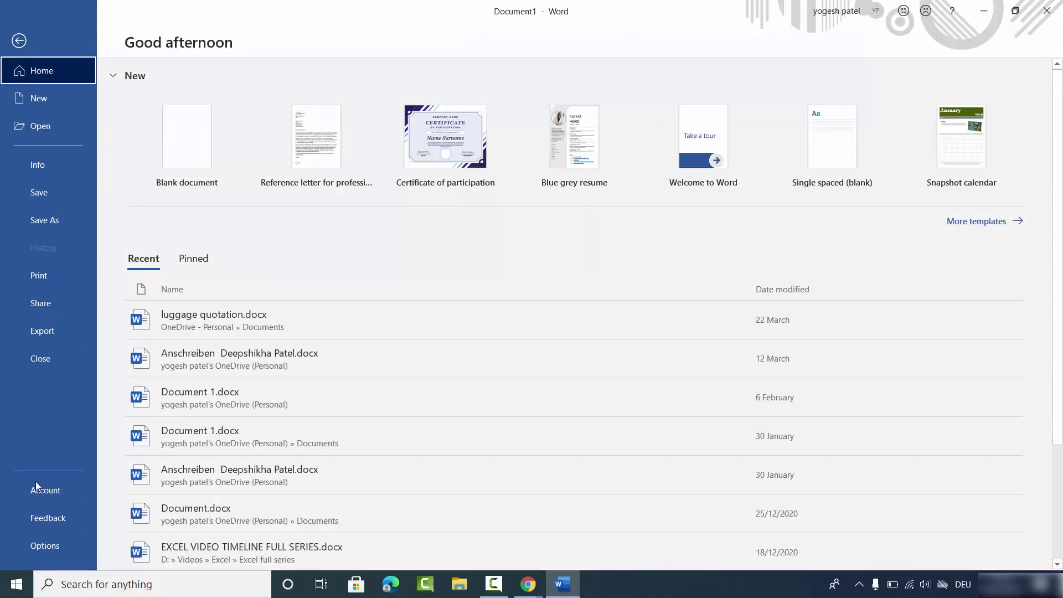
left_click(47, 547)
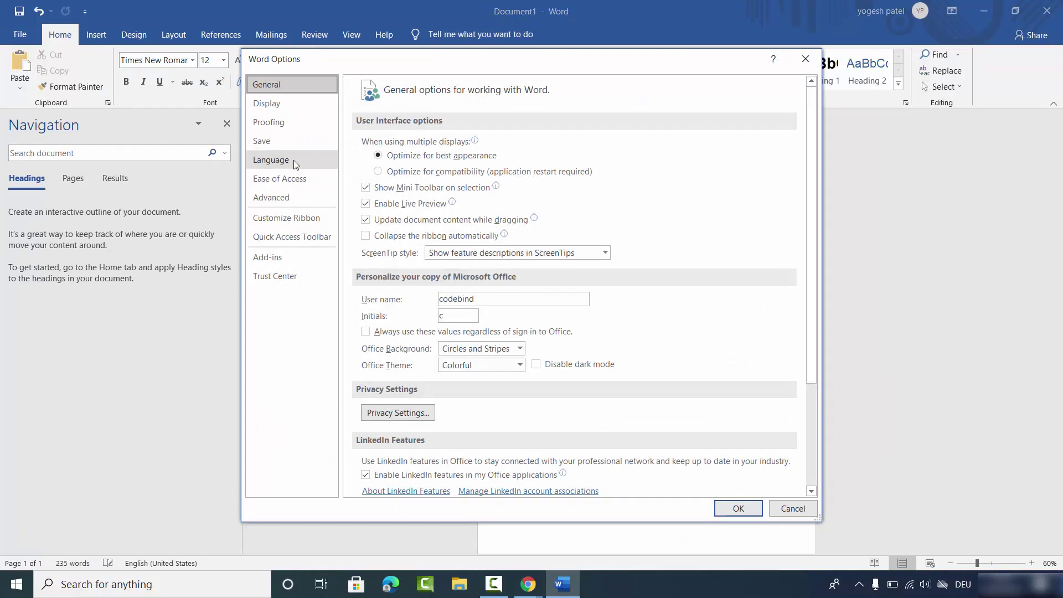
left_click(290, 165)
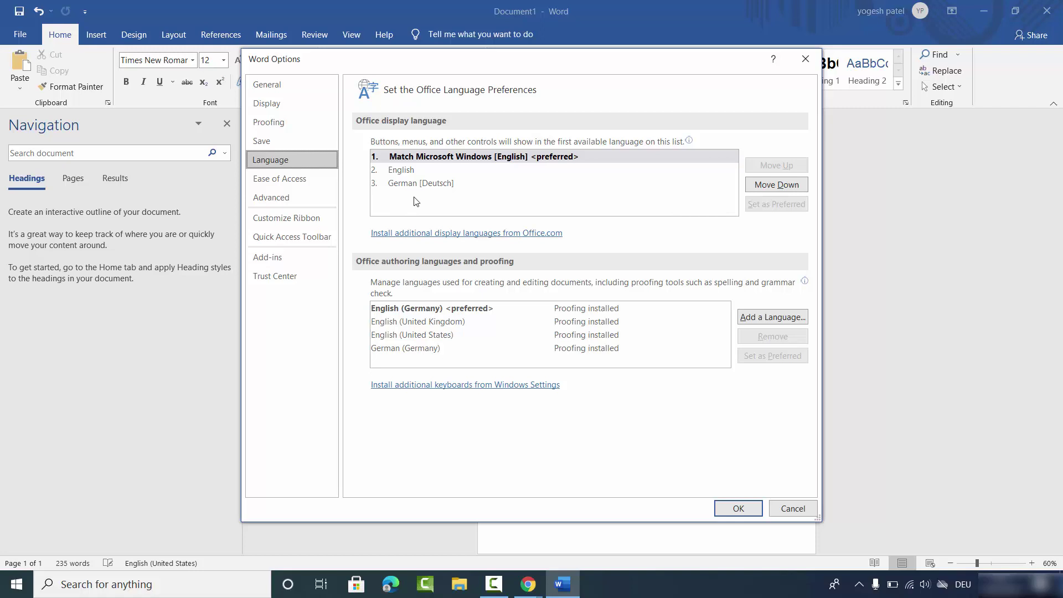
Step: Pick Hindi among the additional display languages from Office.com and request its installation
left_click(410, 237)
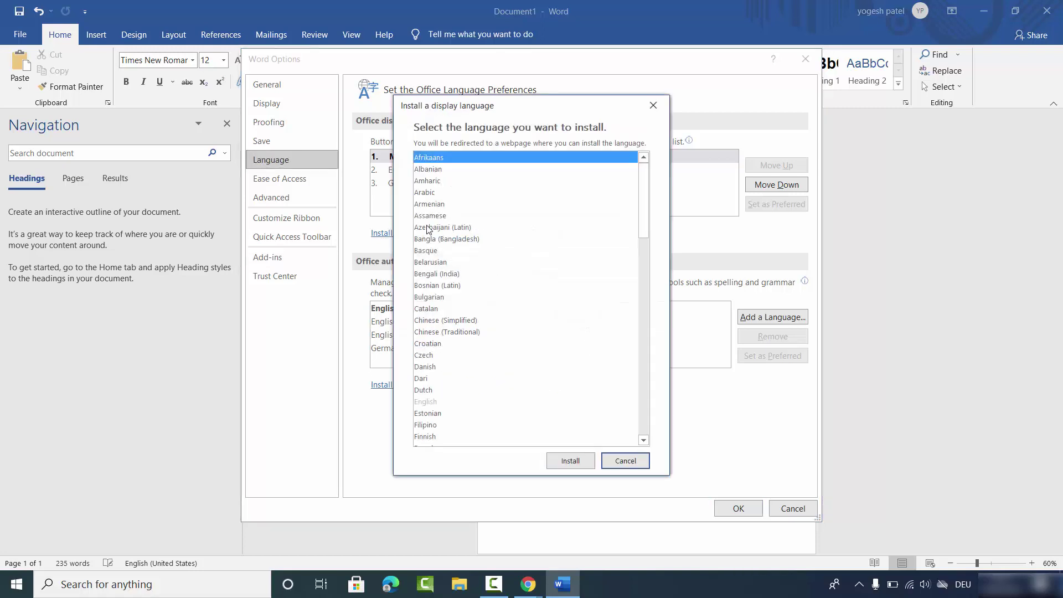
scroll(438, 215, "down", 7)
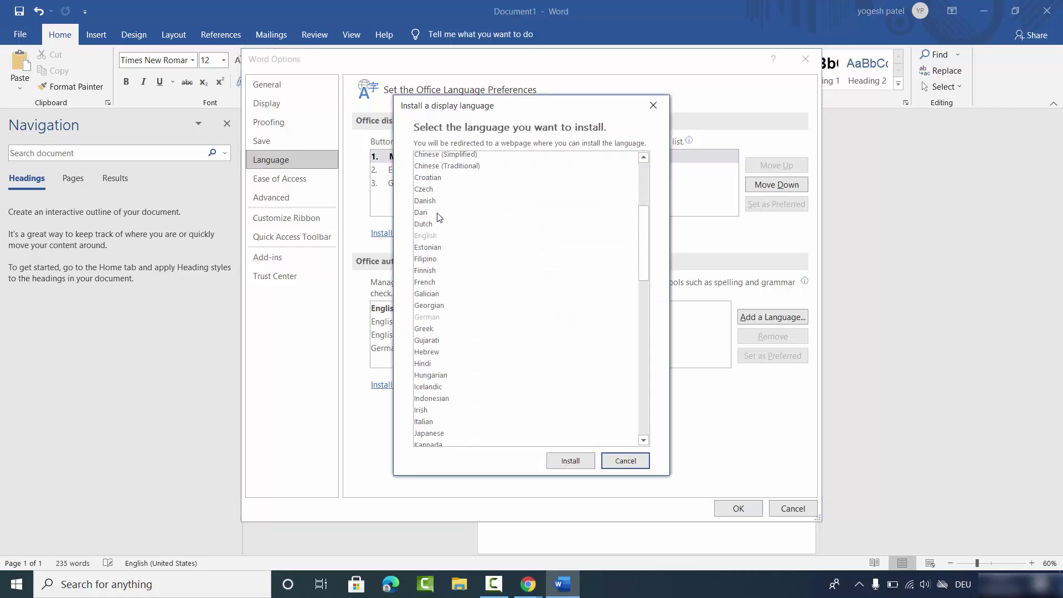
scroll(440, 221, "up", 7)
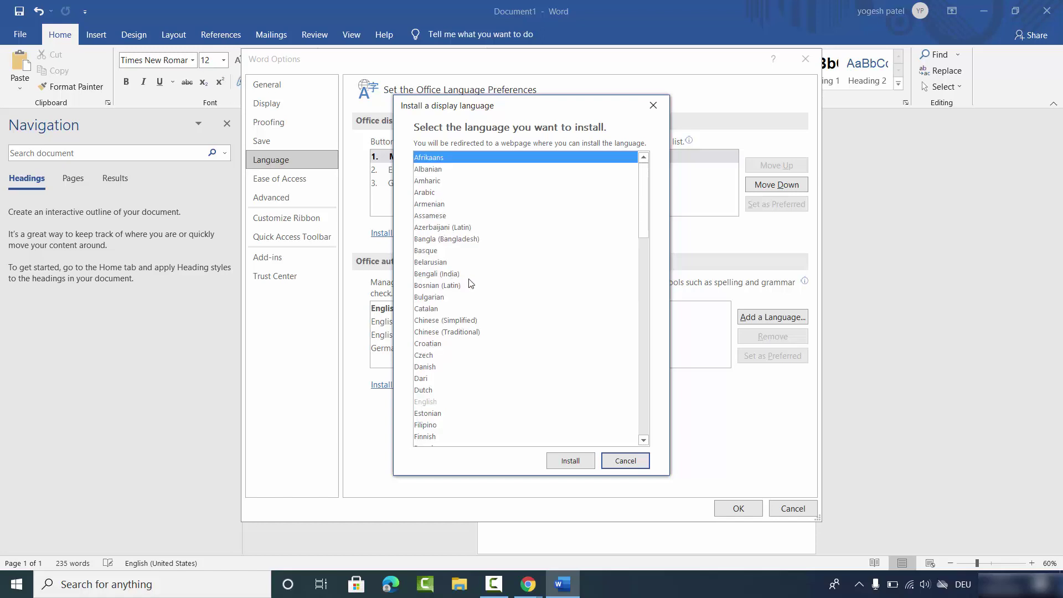
scroll(465, 287, "down", 3)
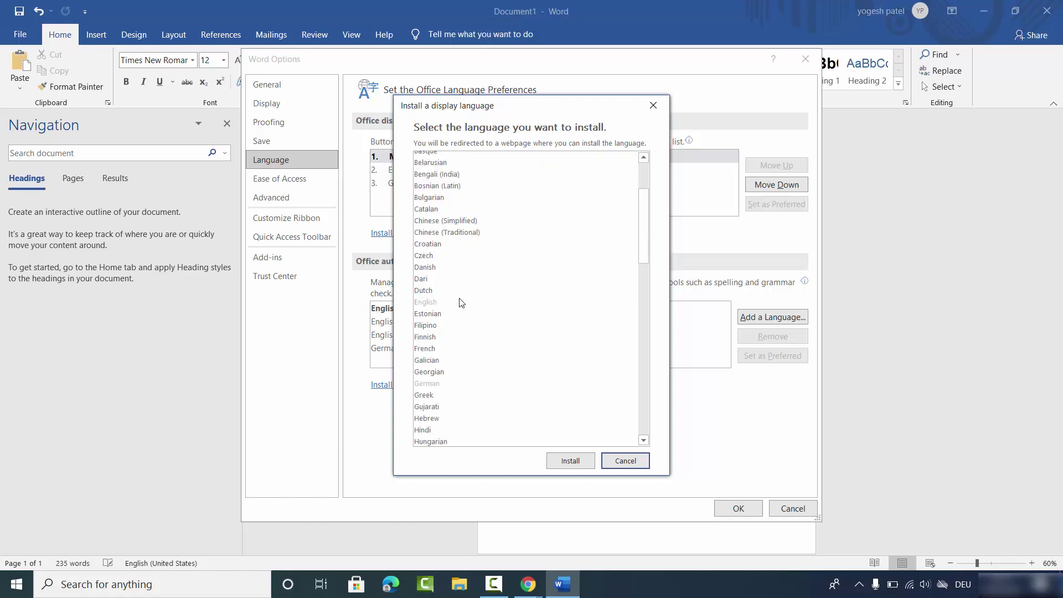
left_click(432, 430)
scroll(494, 350, "down", 3)
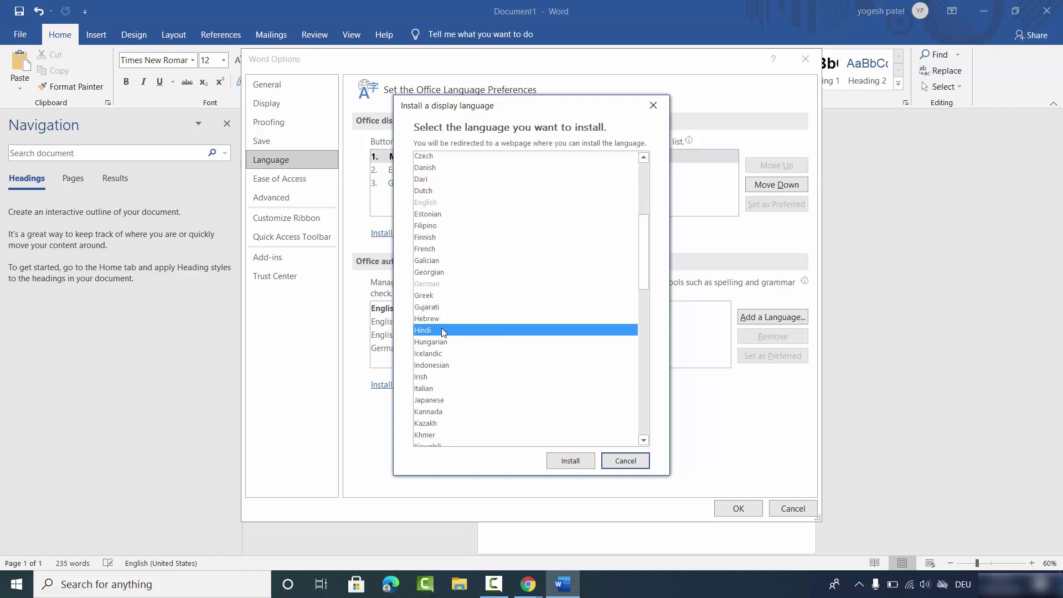
left_click(564, 461)
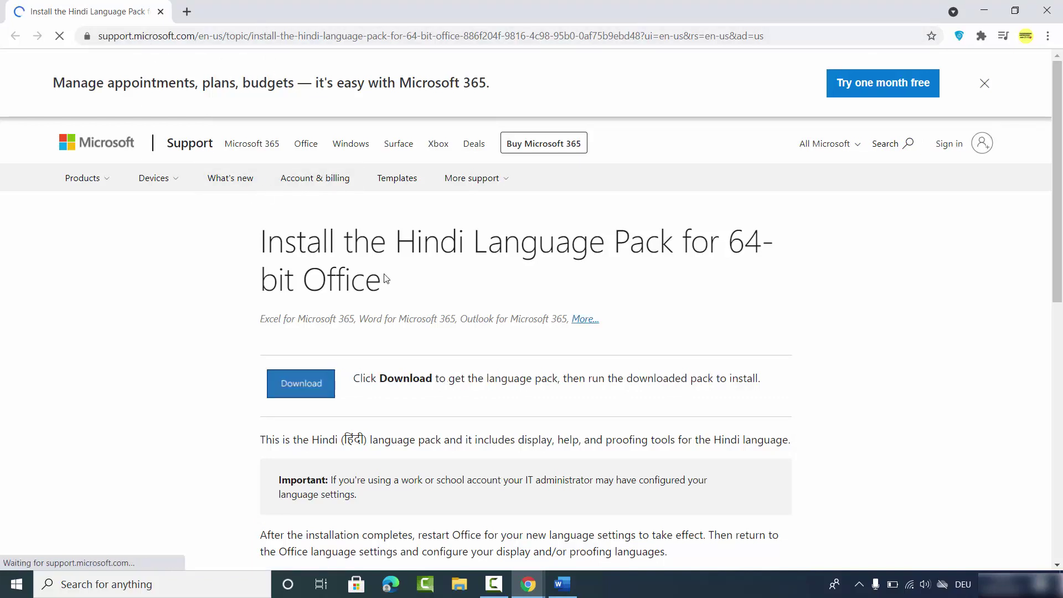
Step: Download the Hindi Language Pack installer OfficeSetup (1).exe and run it
left_click_drag(395, 239, 468, 246)
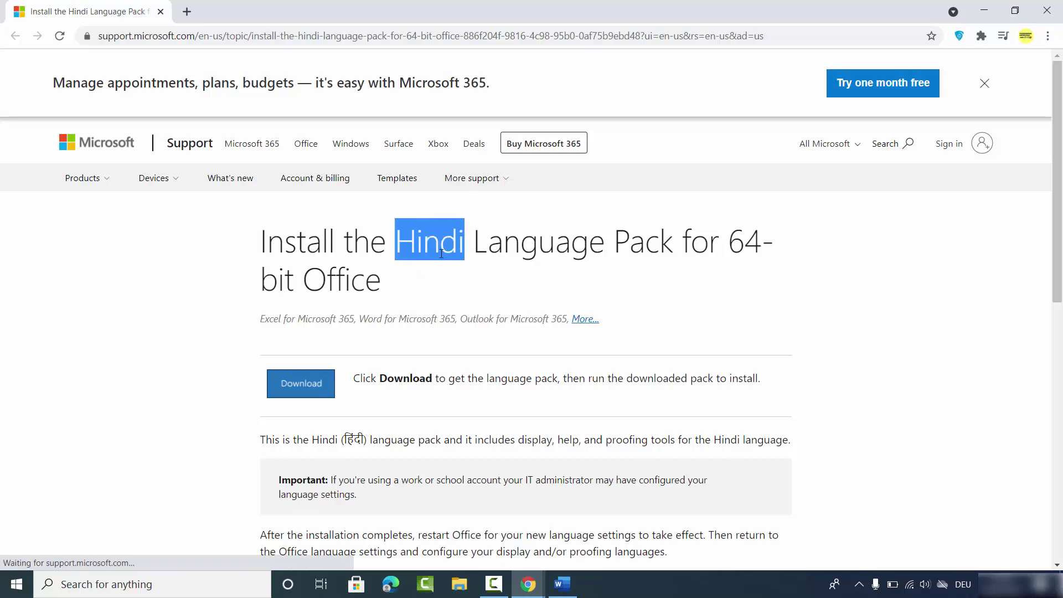
left_click(313, 387)
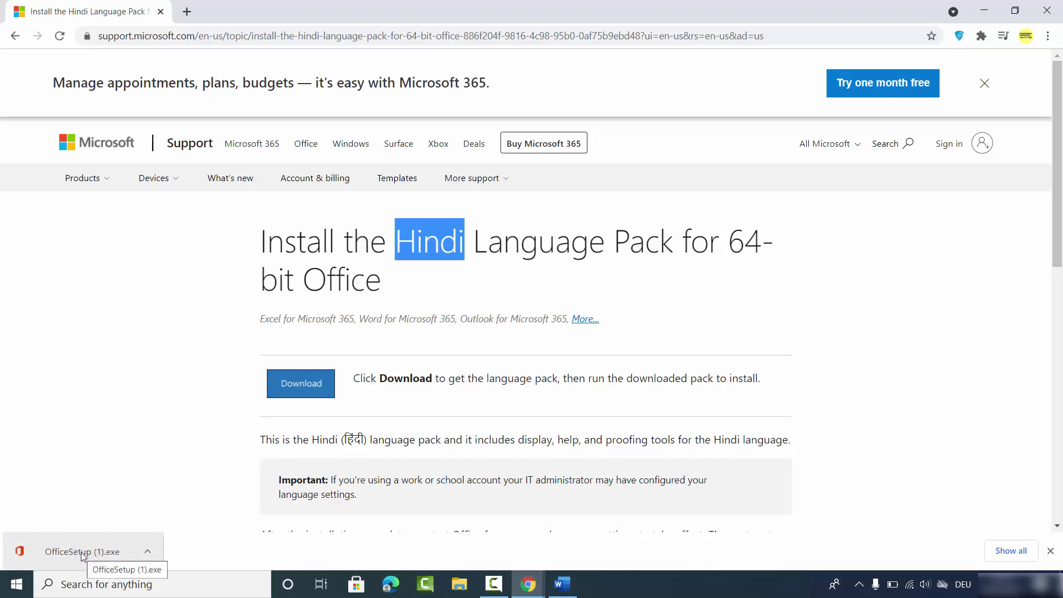
left_click(83, 556)
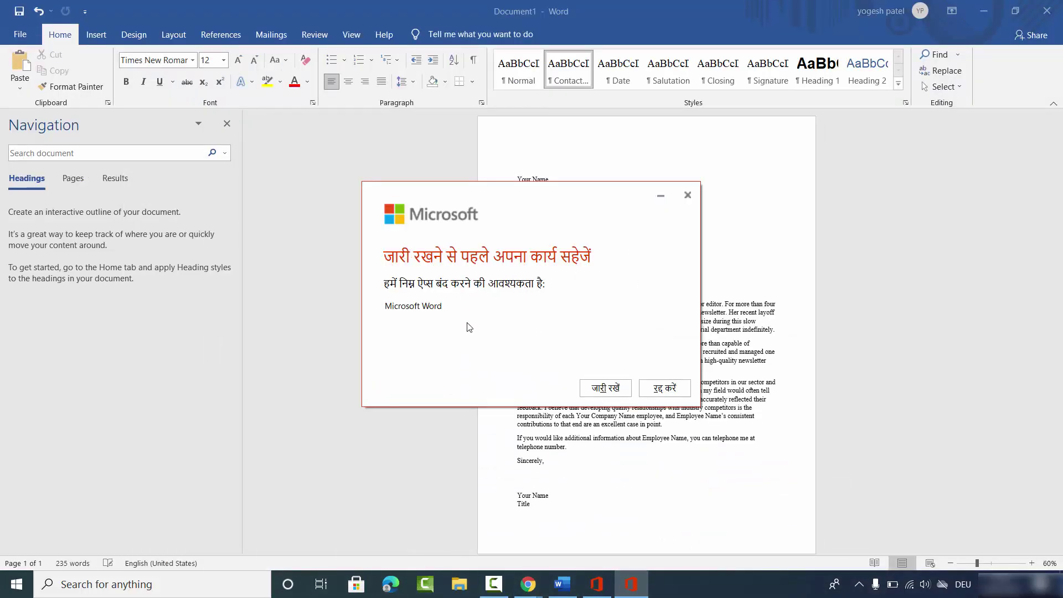
Step: Let the installer close Word and finish the Hindi language pack, then close the installer
left_click(594, 390)
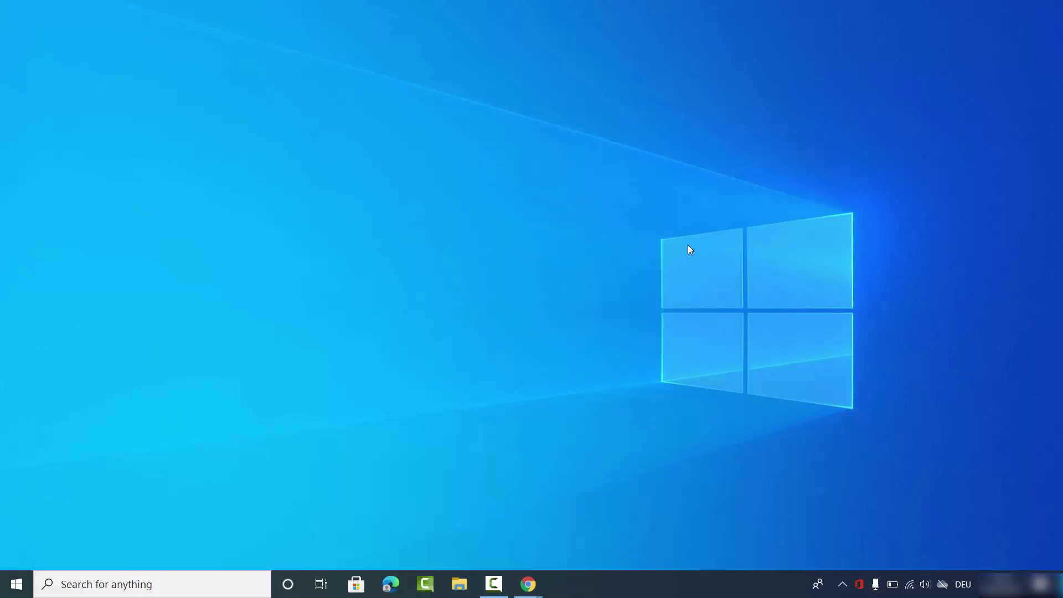
left_click(858, 585)
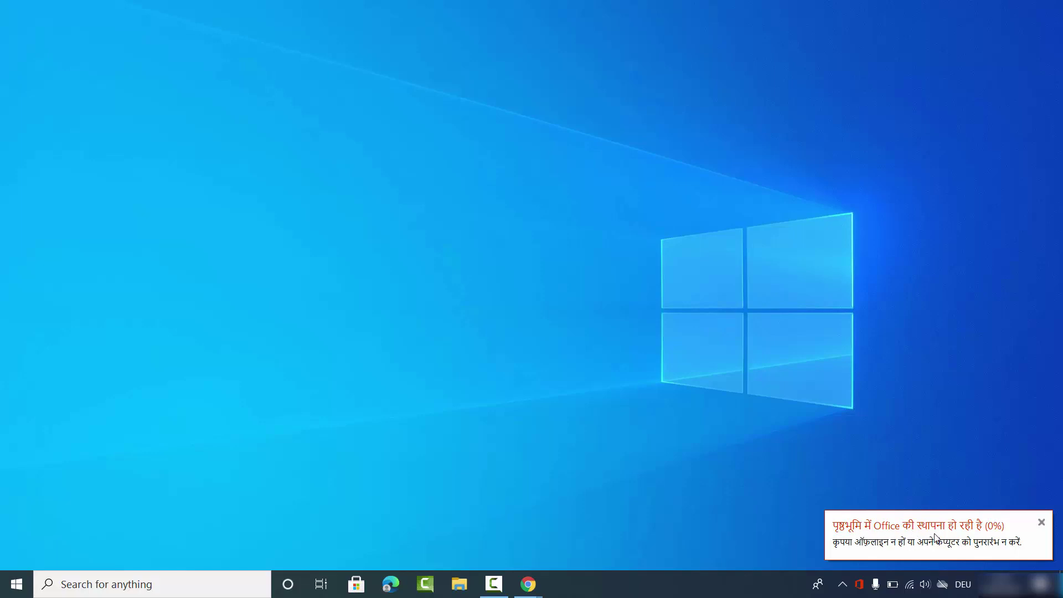
left_click(994, 532)
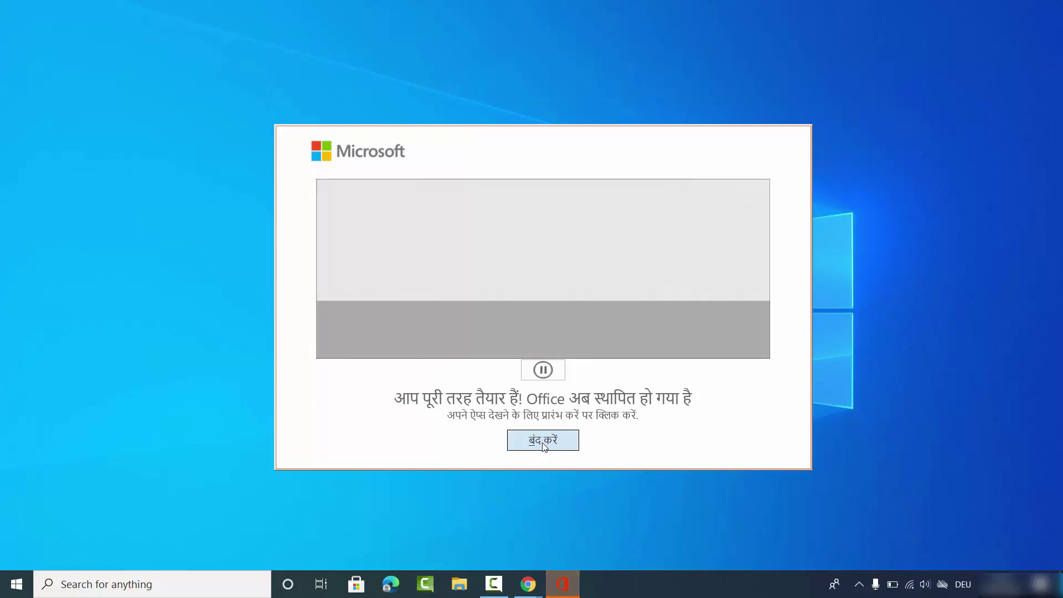
left_click(541, 446)
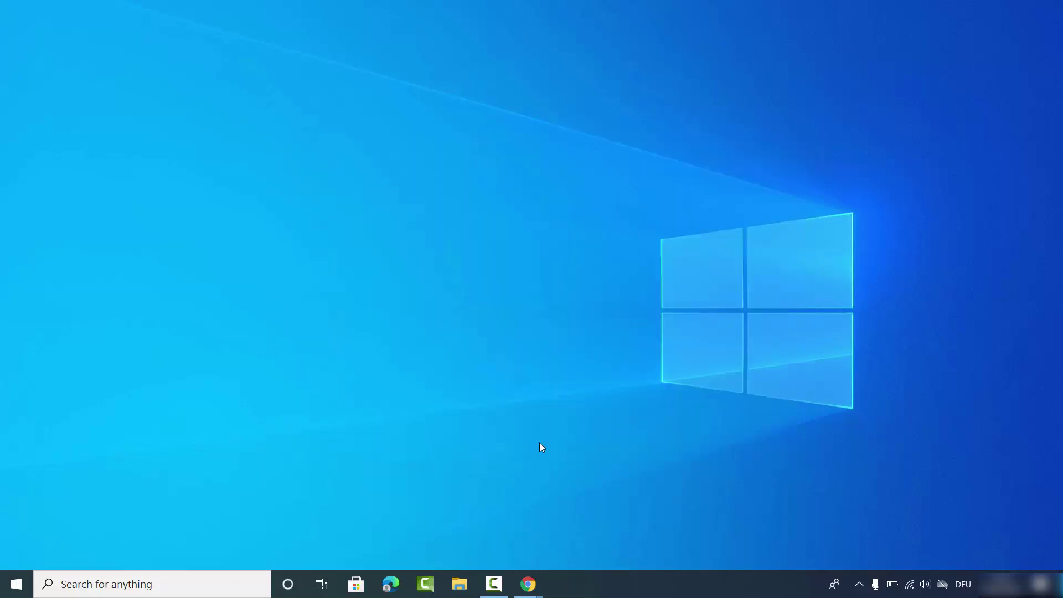
Step: Relaunch Word and open its Options Language page, now listing Hindi as a display language
left_click(168, 583)
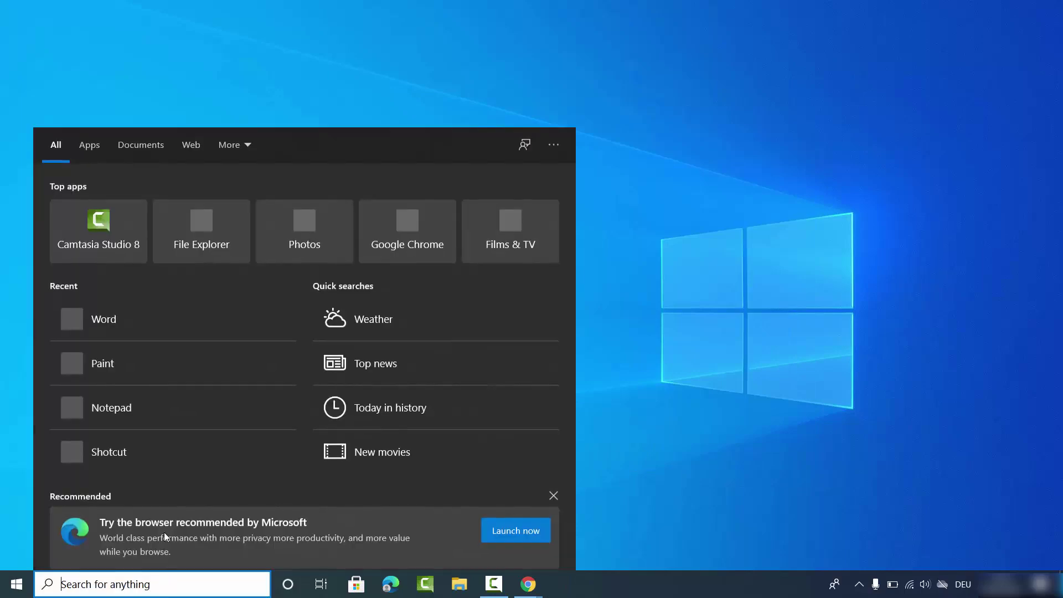
left_click(110, 323)
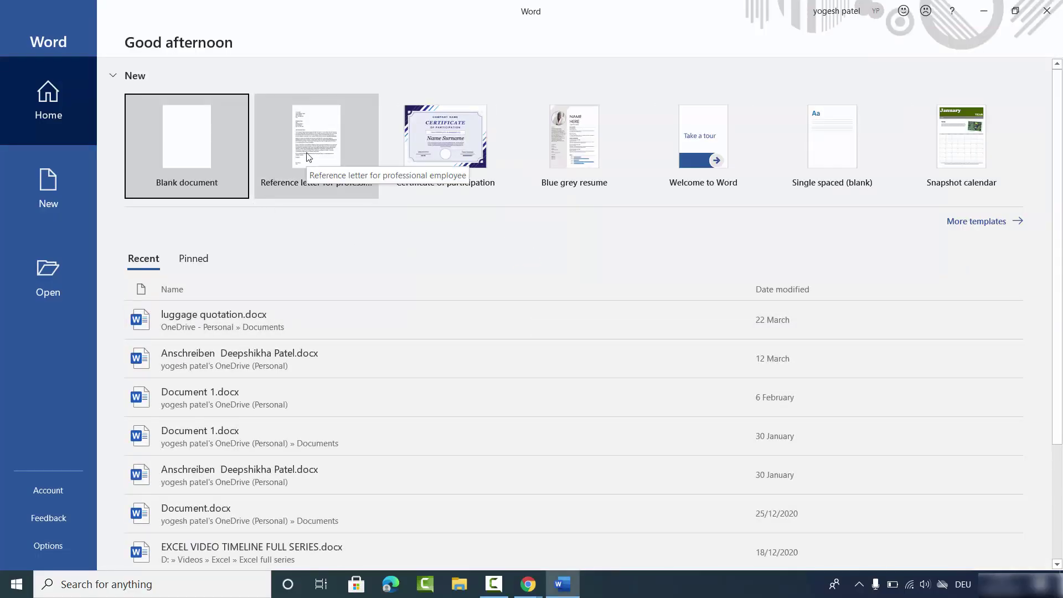
left_click(54, 544)
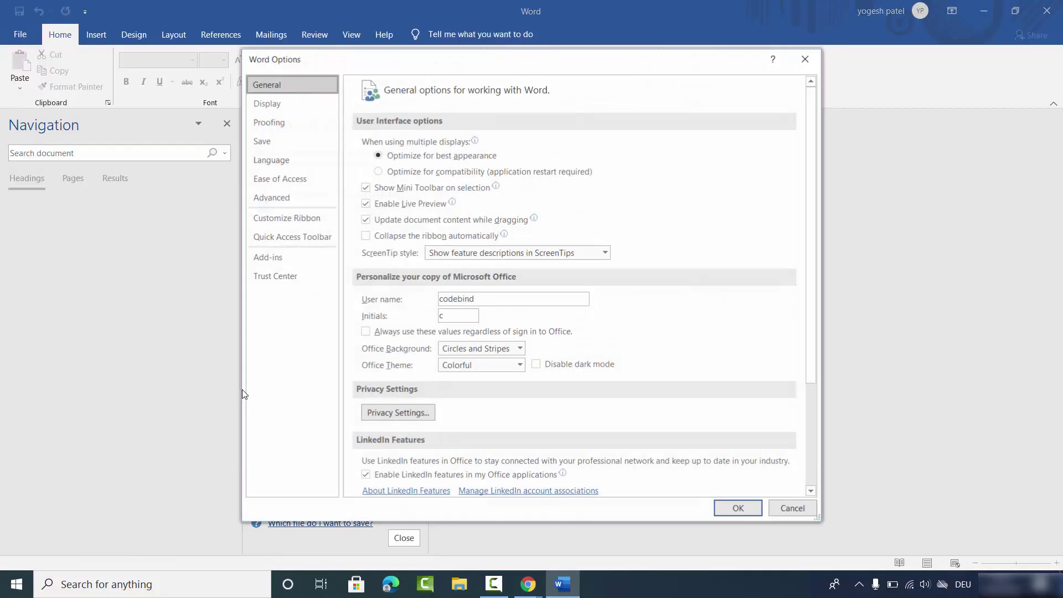
left_click(289, 161)
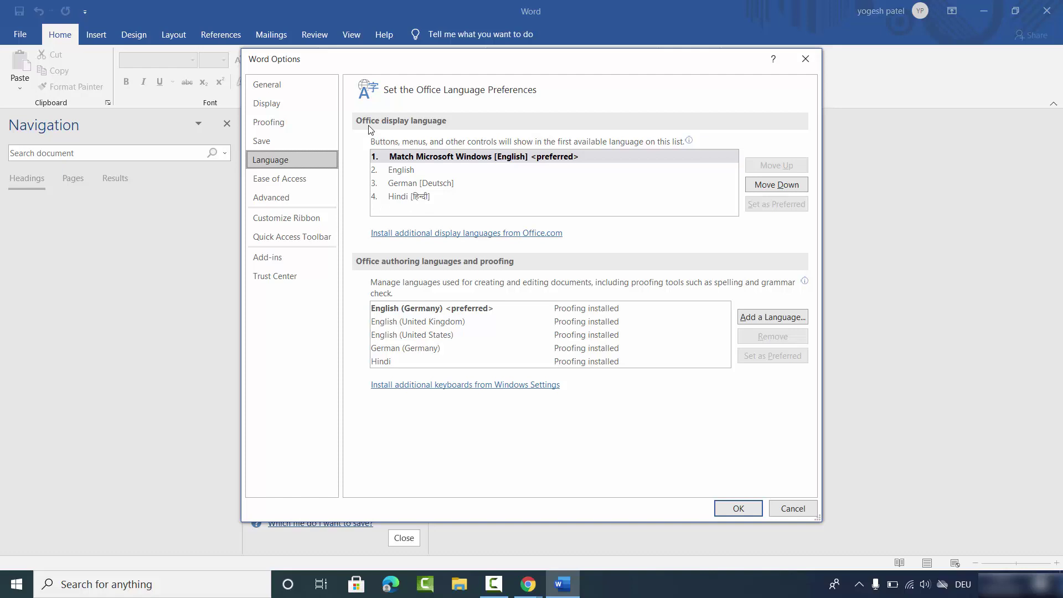
Step: Move Hindi to the top of the Office display languages as preferred and confirm with OK
left_click(407, 198)
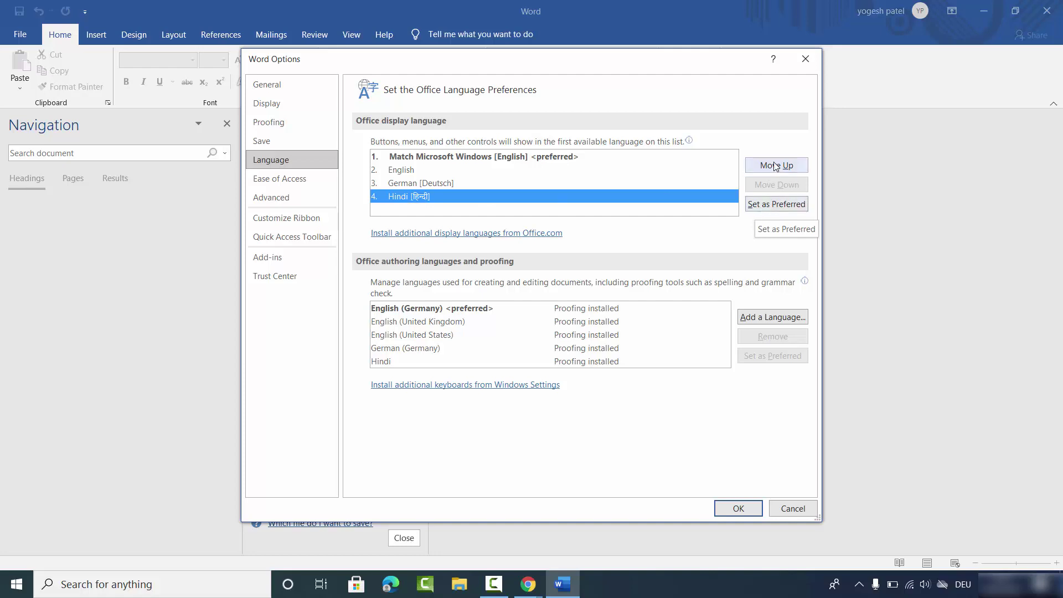
left_click(776, 204)
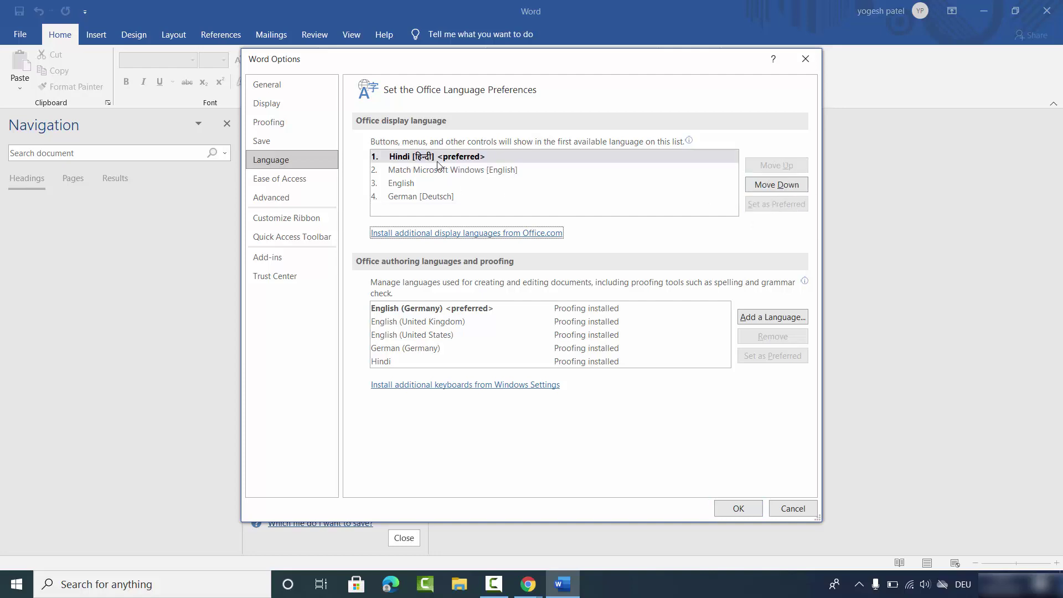
left_click(778, 185)
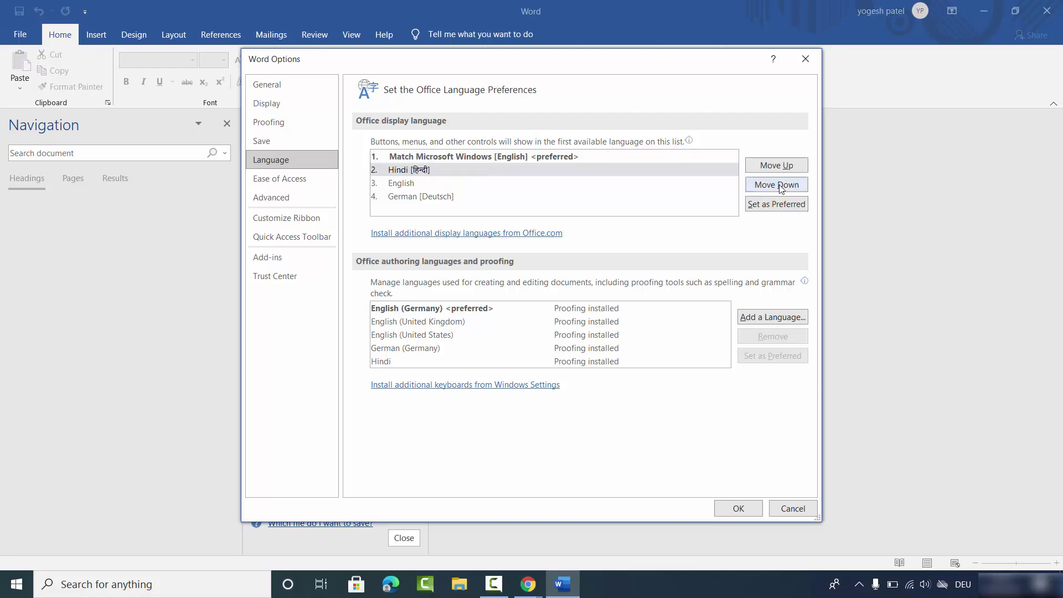
left_click(780, 188)
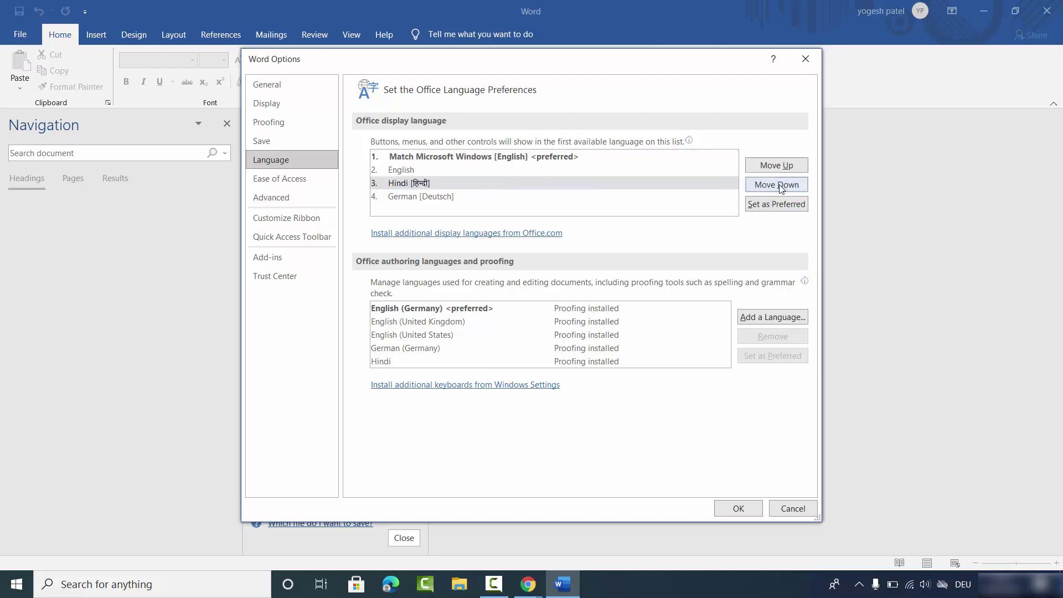
left_click(776, 165)
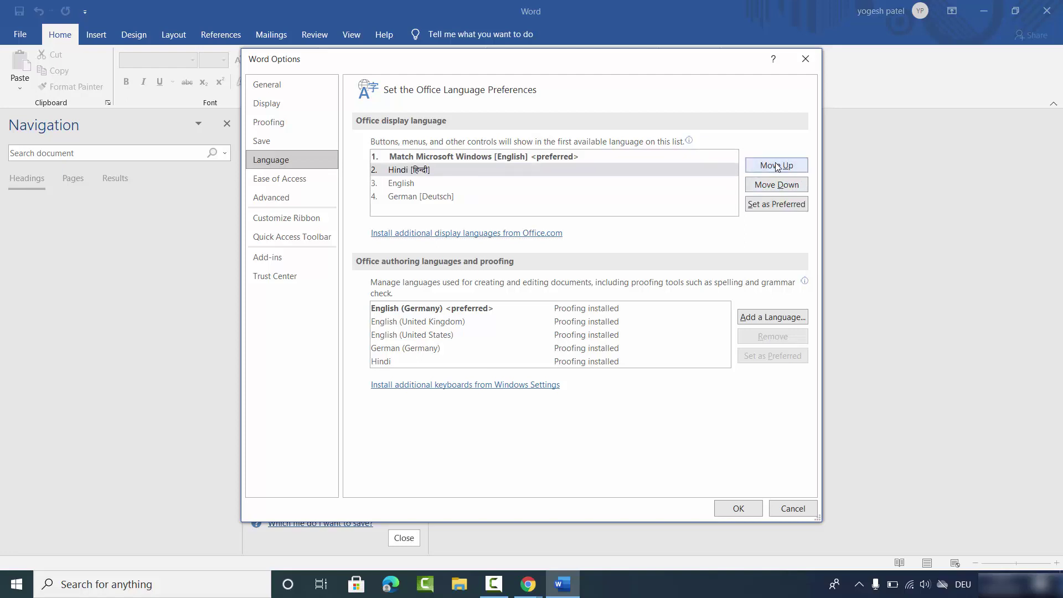
left_click(776, 165)
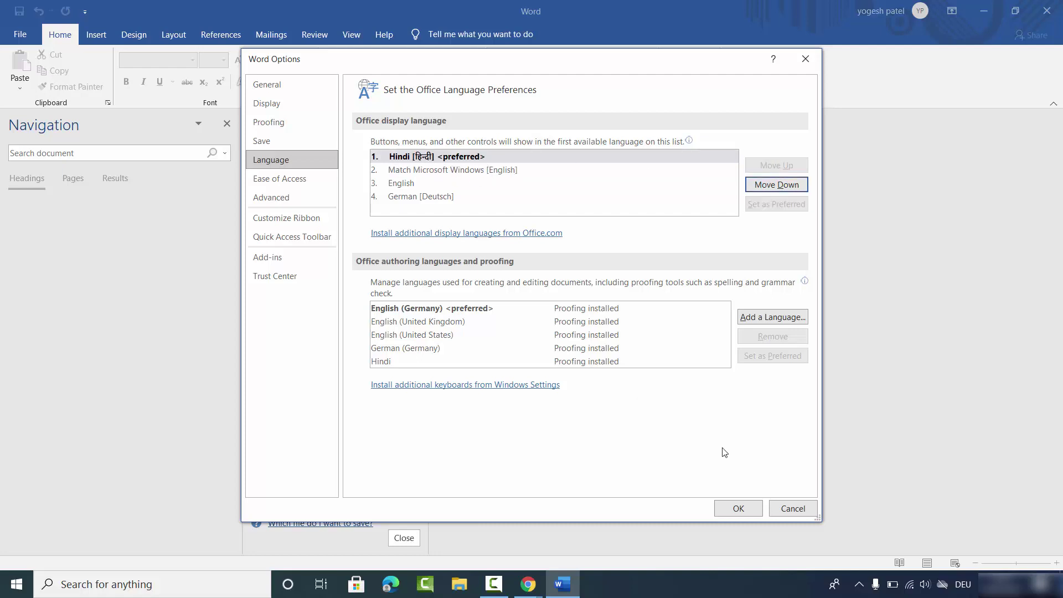
left_click(725, 509)
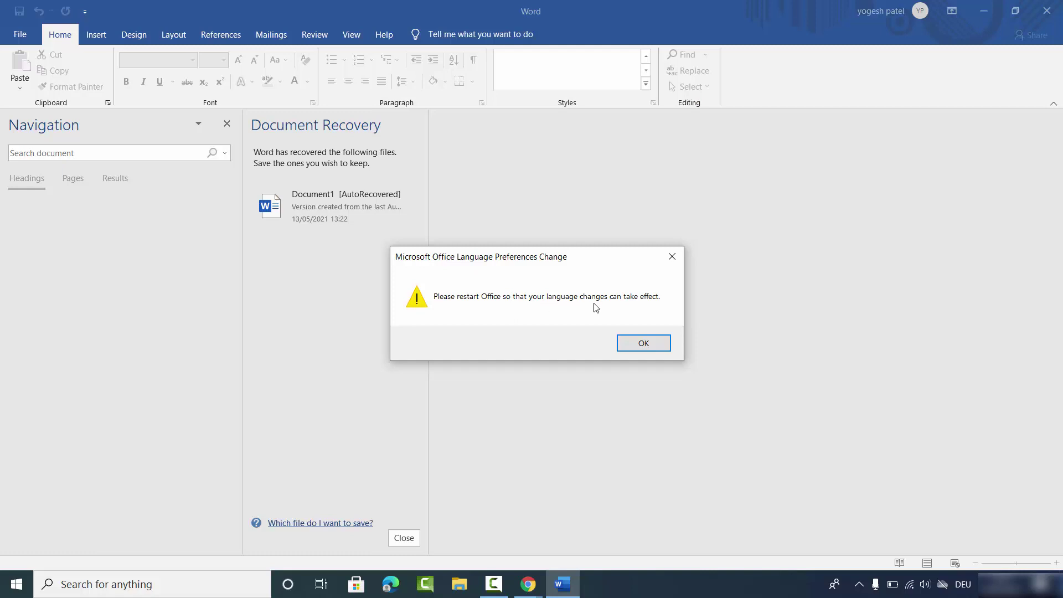
Step: Acknowledge the restart notice and close Word, confirming the exit
left_click(642, 344)
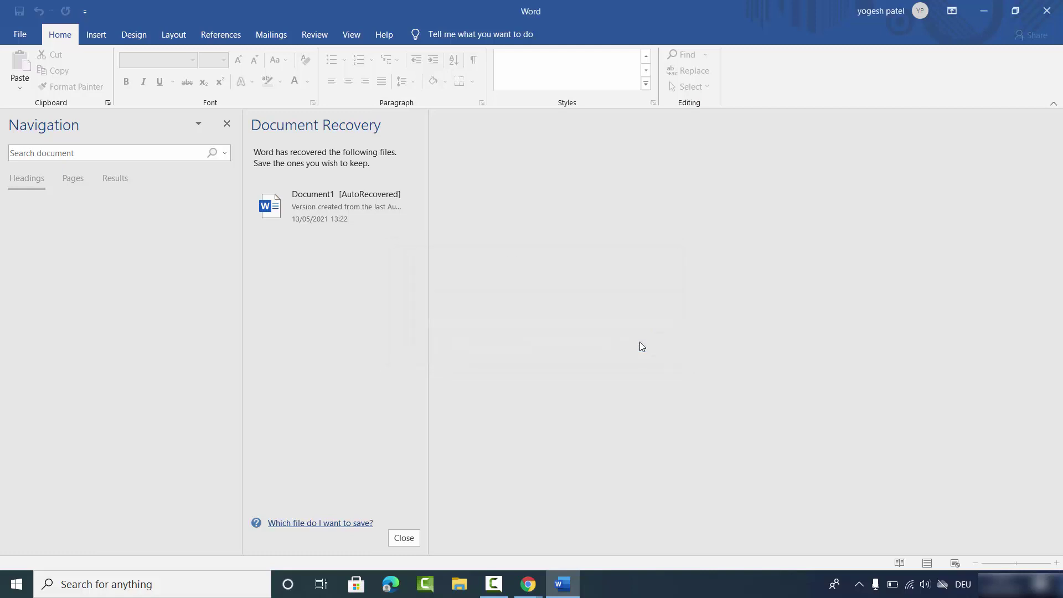
left_click(1047, 10)
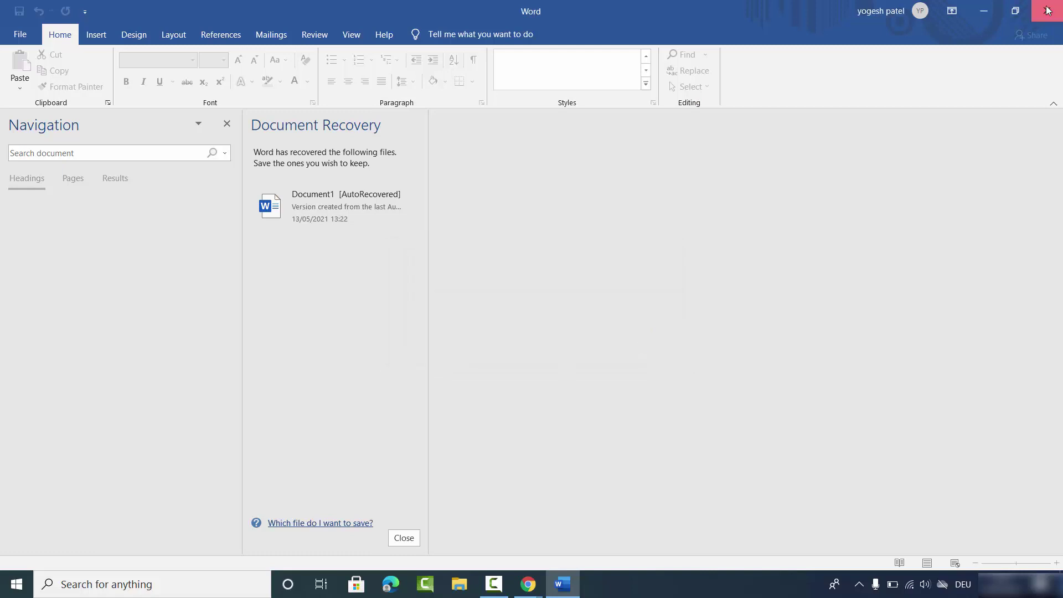
left_click(328, 228)
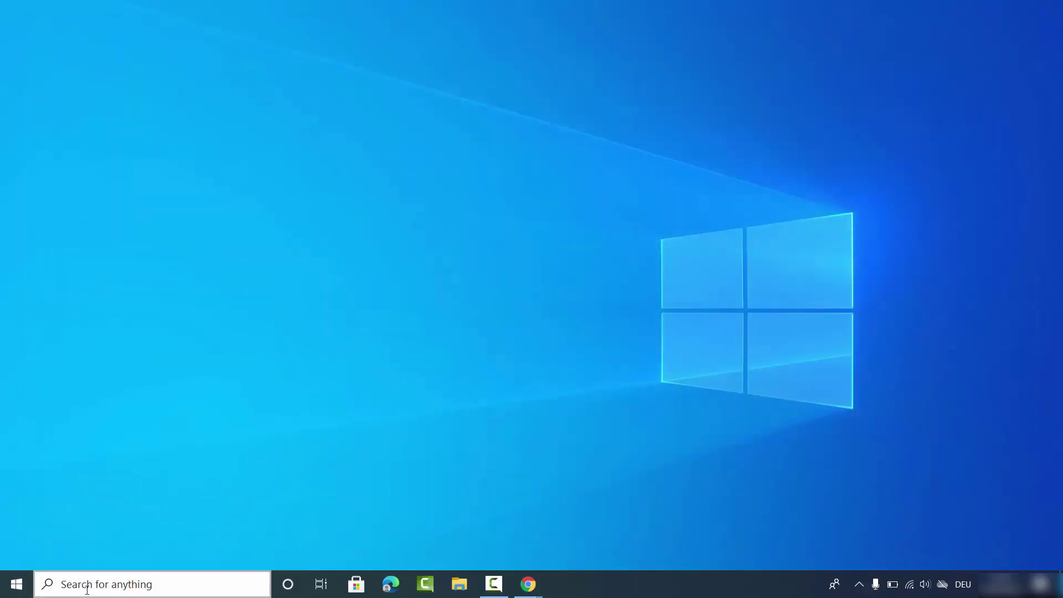
Step: Relaunch Word in Hindi and create a document from the professional employee reference letter template
left_click(155, 584)
left_click(107, 326)
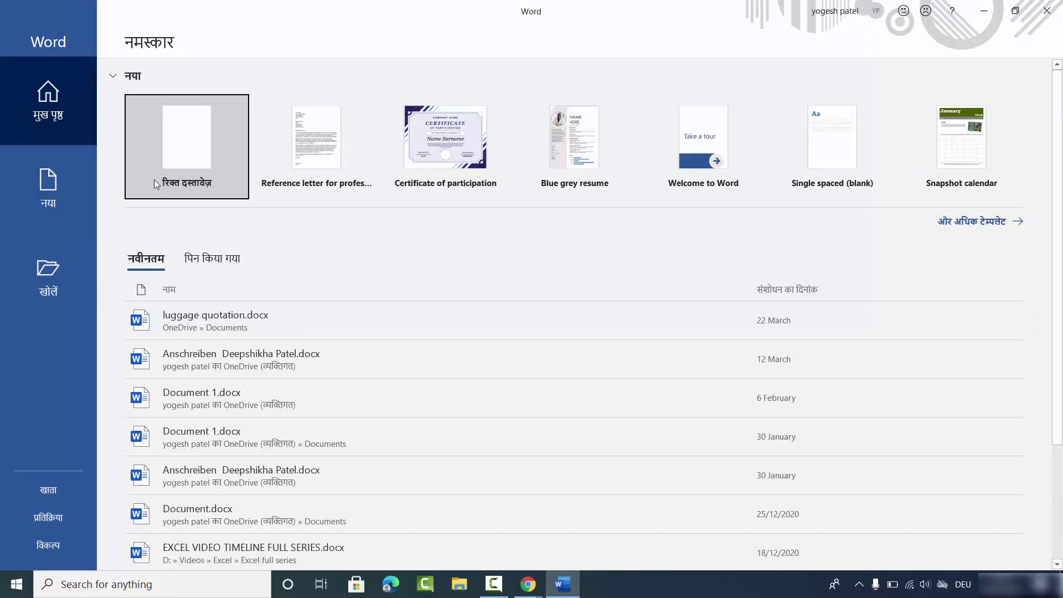
left_click(304, 160)
left_click(617, 353)
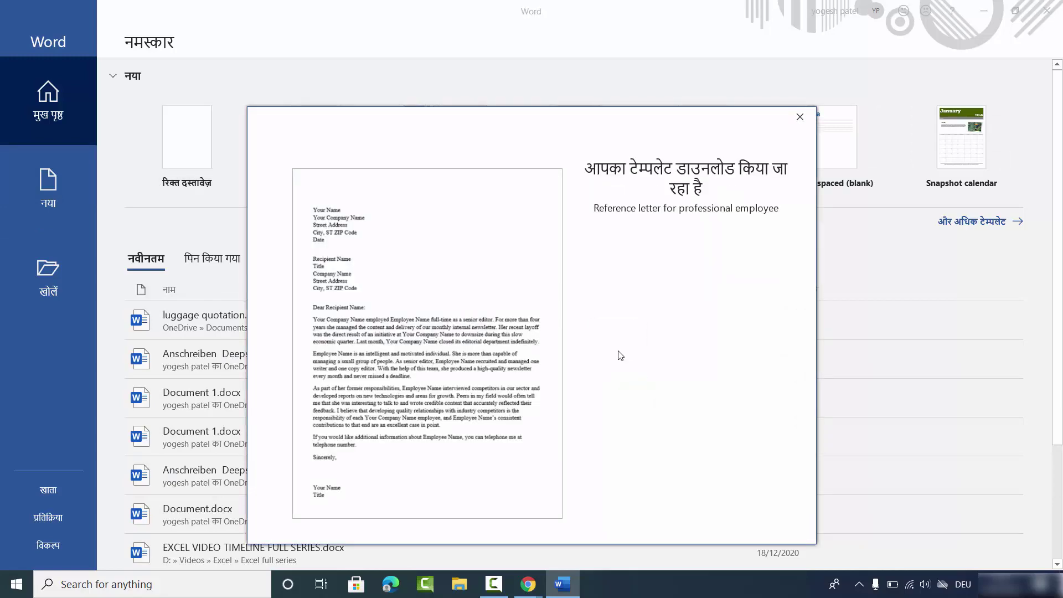